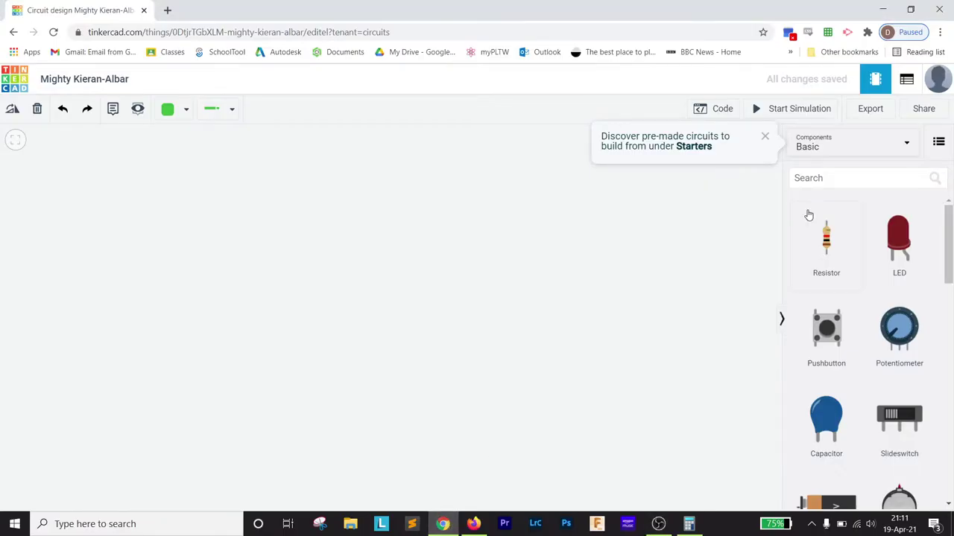
Place a small breadboard near the centre of the canvas
left_click(765, 134)
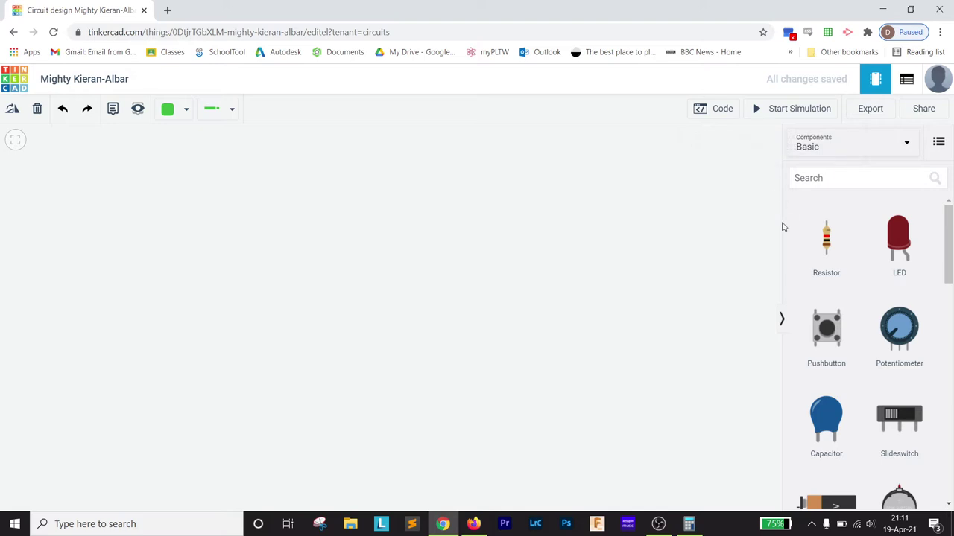
scroll(864, 211, "down", 5)
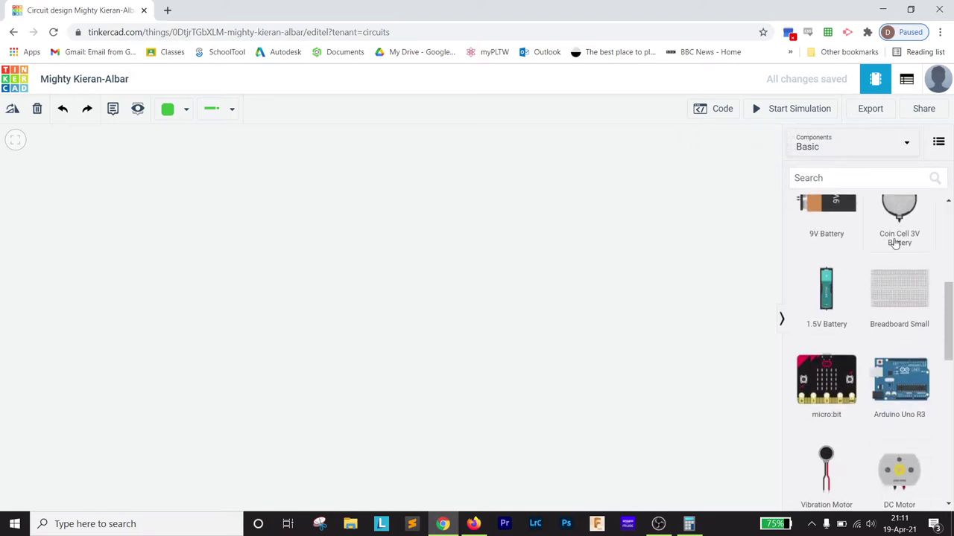
left_click(897, 290)
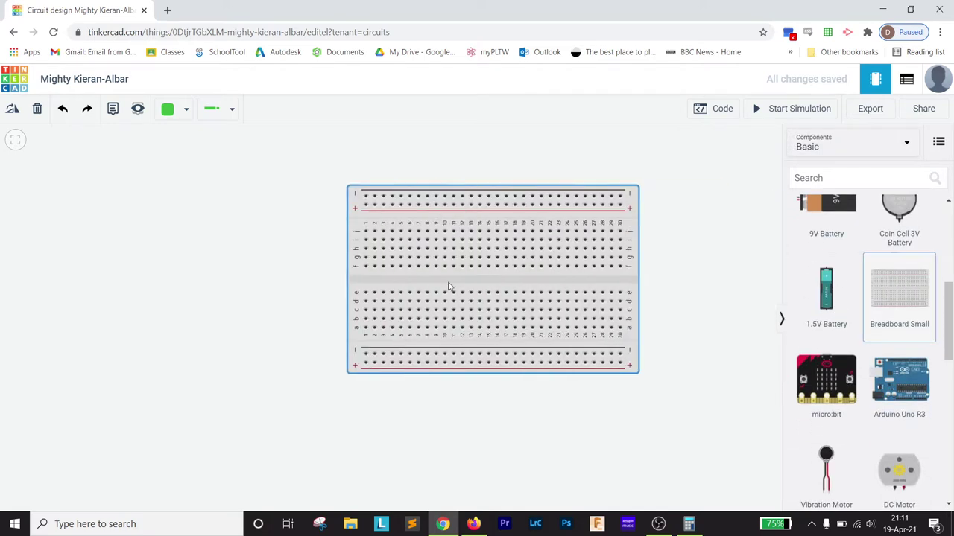
left_click(460, 381)
left_click(660, 281)
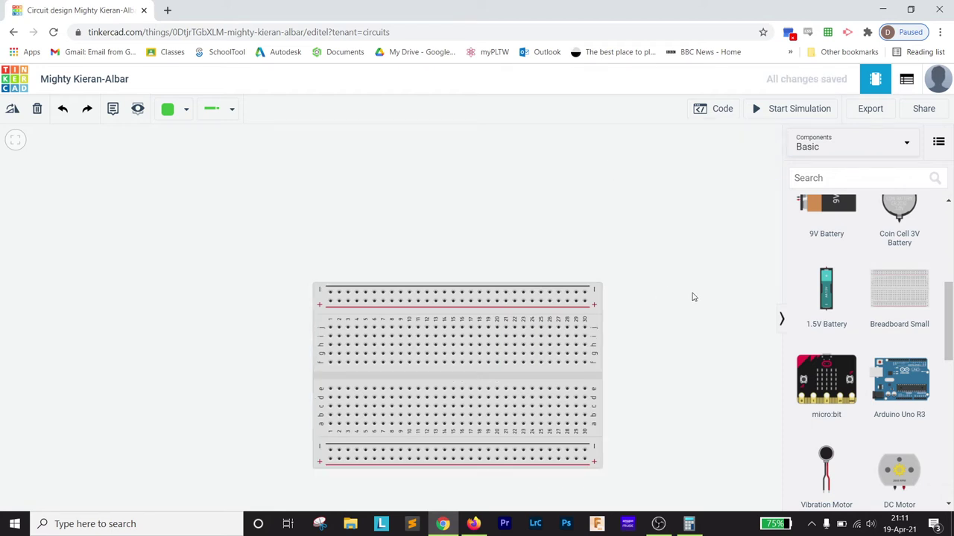
Plug a 9V battery into the breadboard's top power rails at the right end
left_click(799, 210)
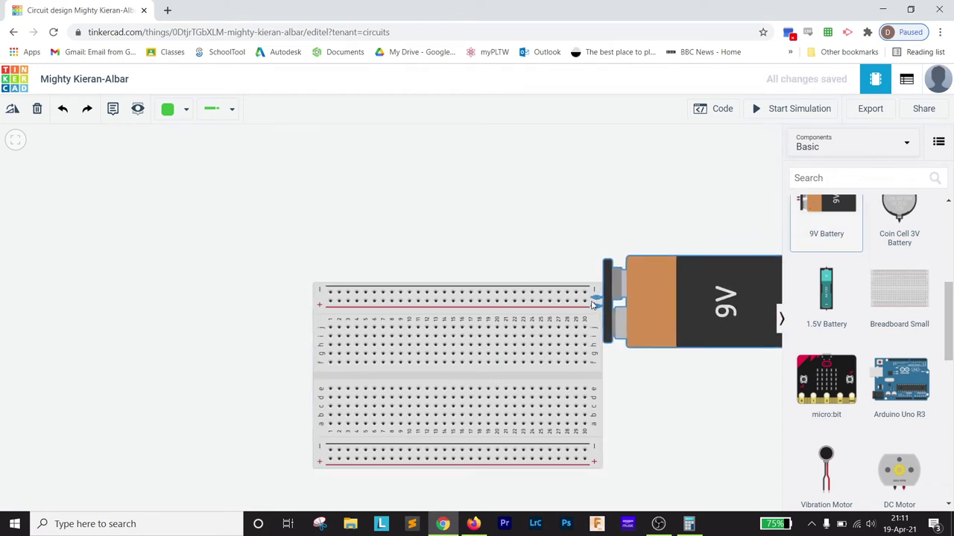
left_click(589, 301)
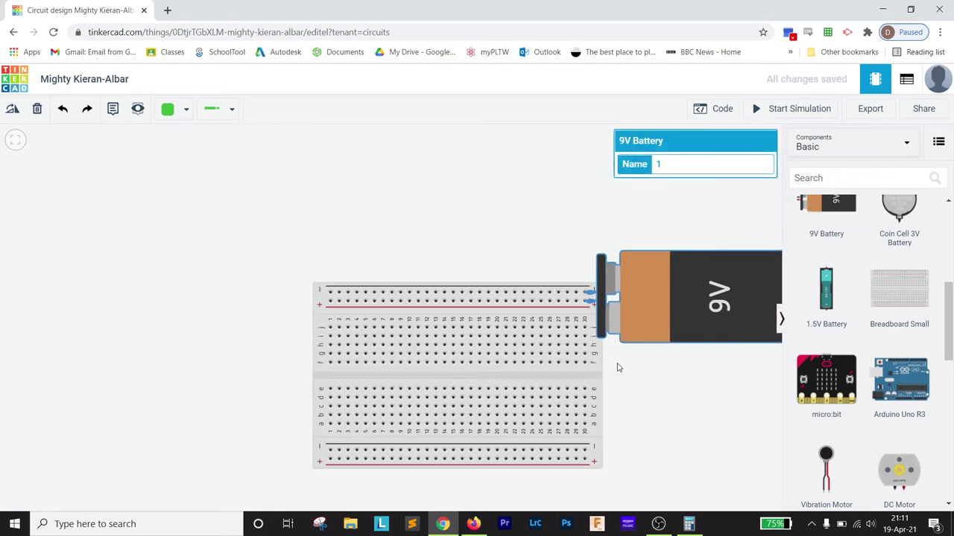
left_click(658, 201)
left_click_drag(421, 263, 381, 184)
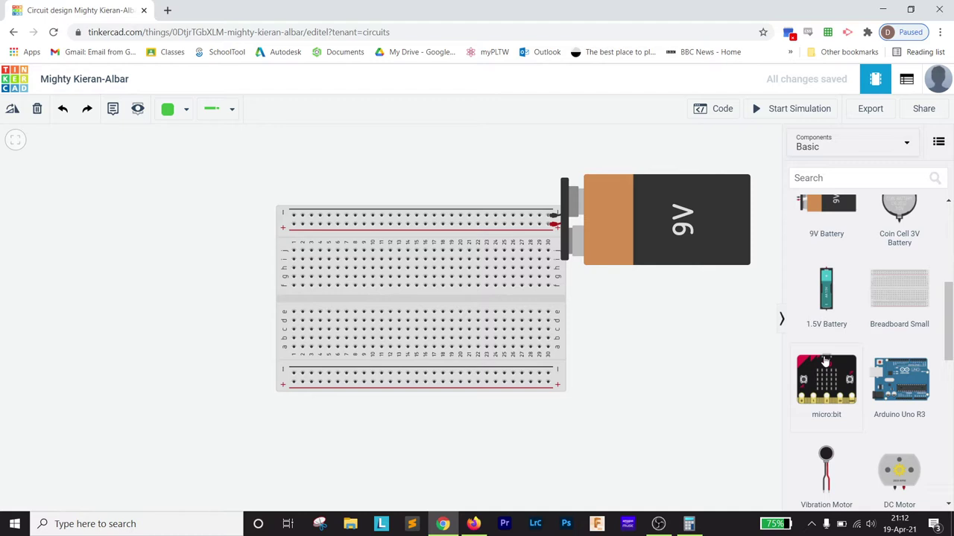
Place an LED on the breadboard near column 22
scroll(796, 345, "down", 7)
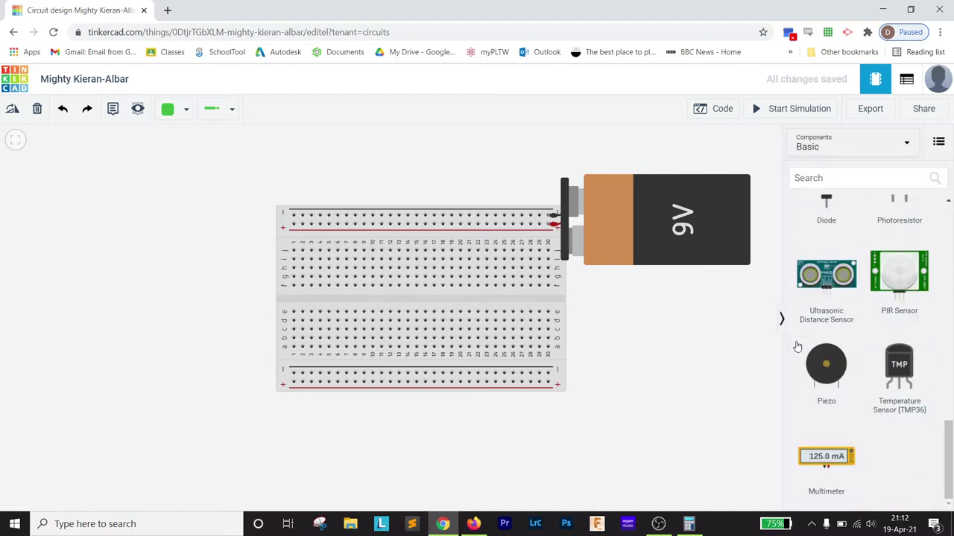
scroll(837, 371, "up", 8)
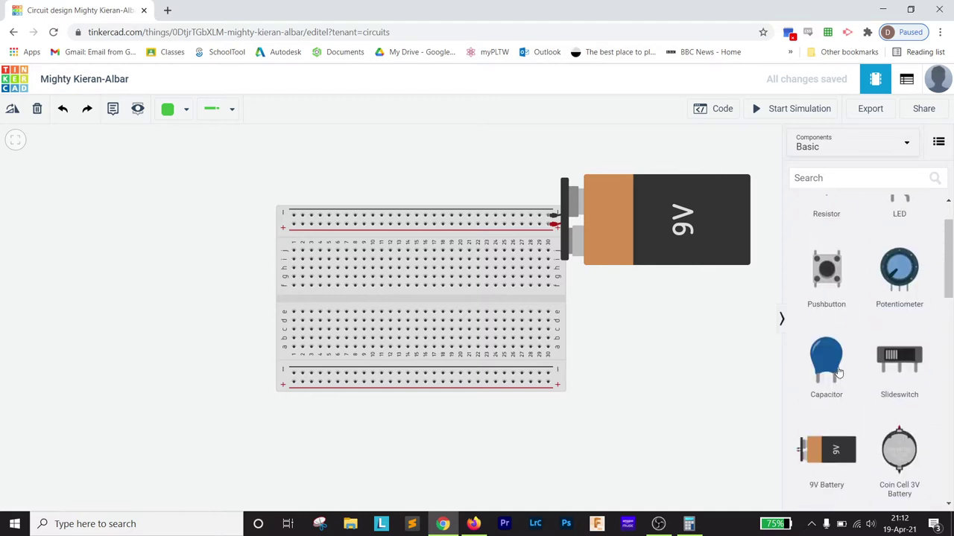
scroll(837, 372, "up", 1)
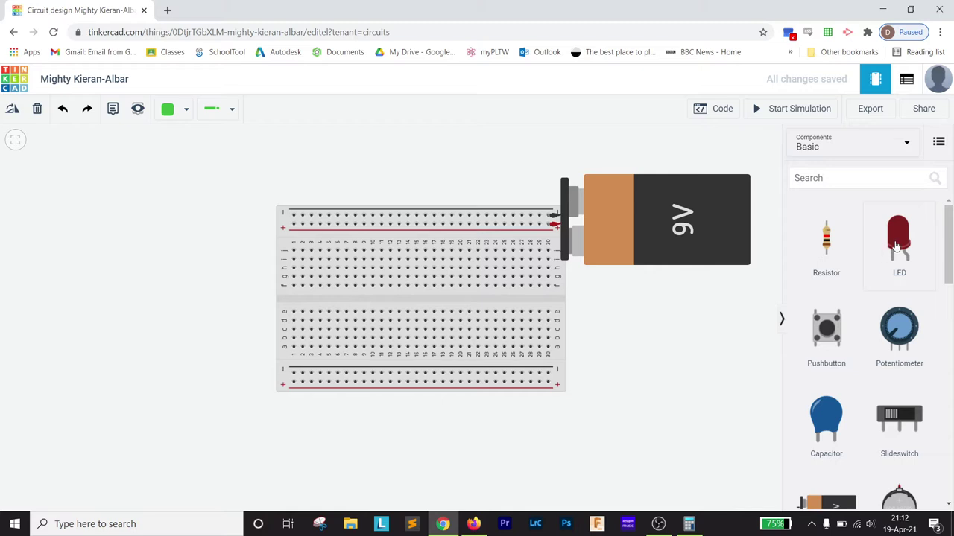
left_click_drag(897, 246, 490, 251)
left_click(670, 321)
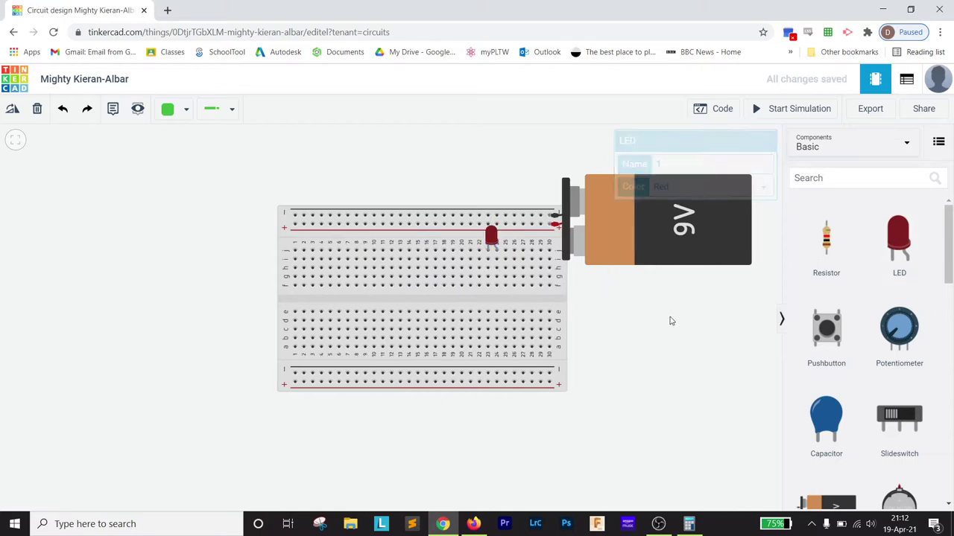
Draw two wires from the battery's top rails to the LED's legs
left_click(549, 217)
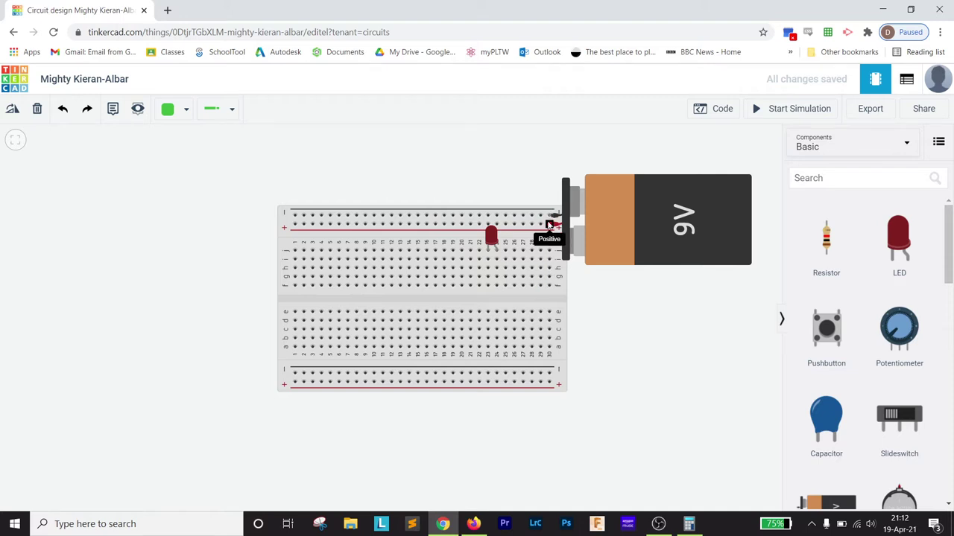
left_click(497, 251)
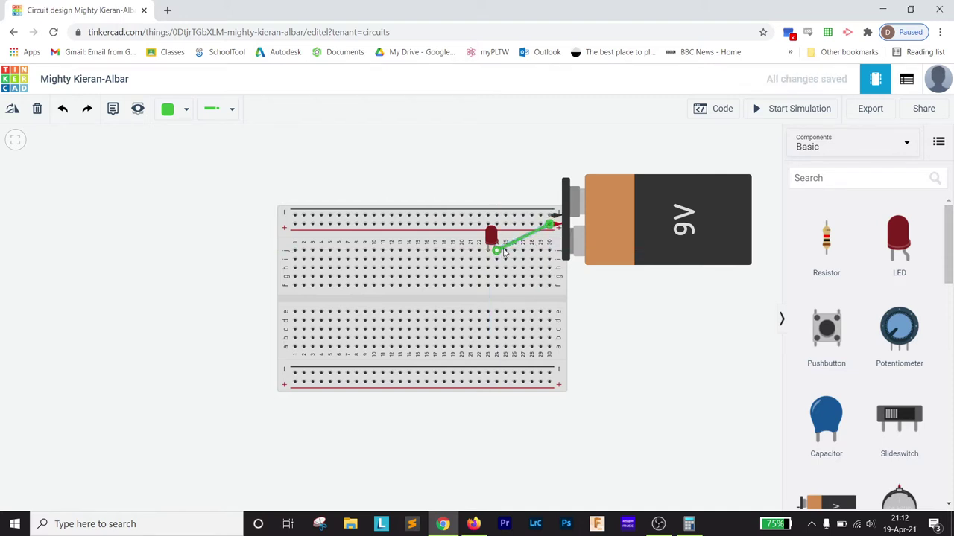
left_click(550, 216)
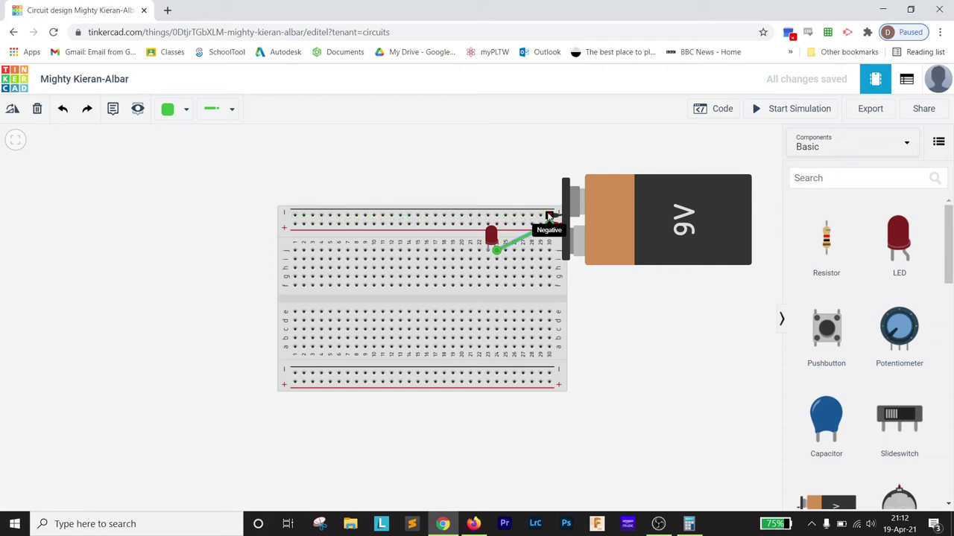
left_click(488, 251)
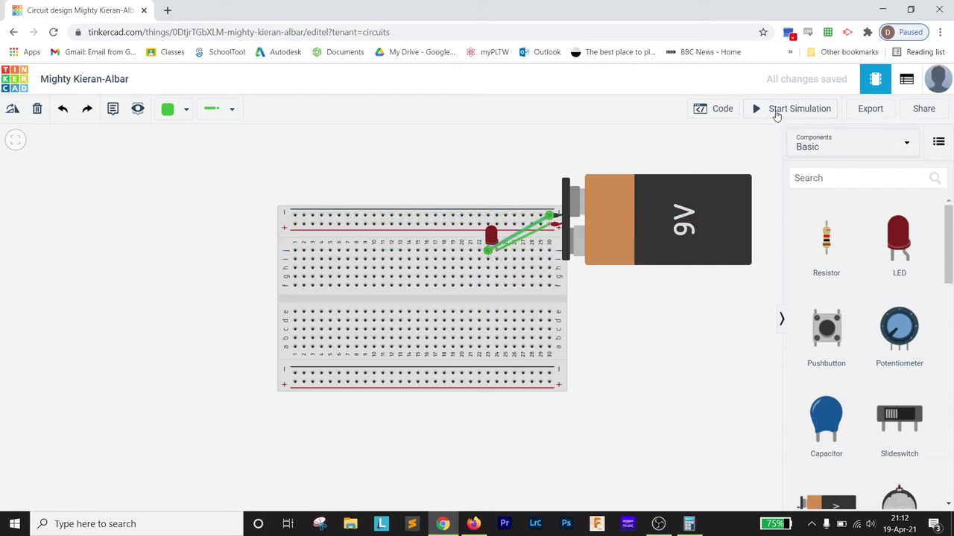
Run a test simulation, then delete the wire running to the battery
left_click(776, 112)
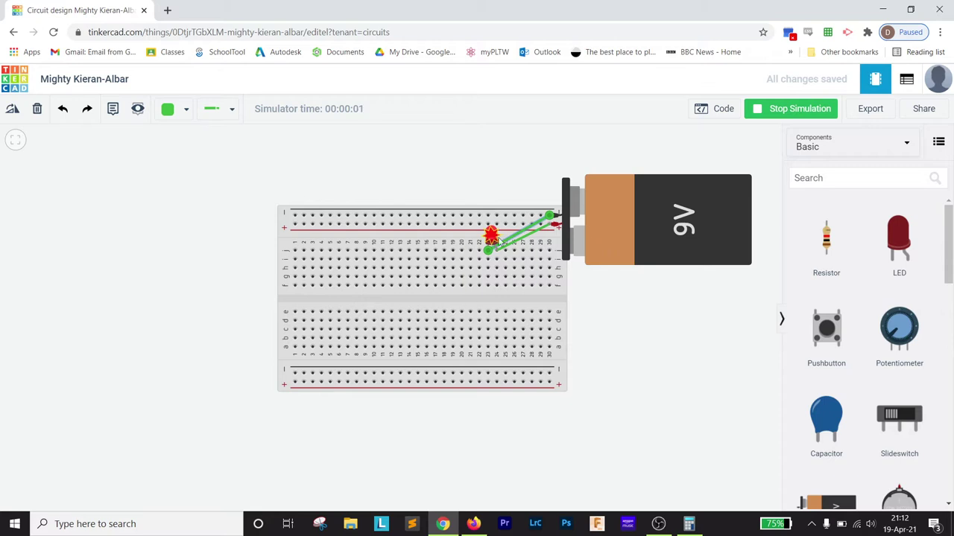
left_click(763, 112)
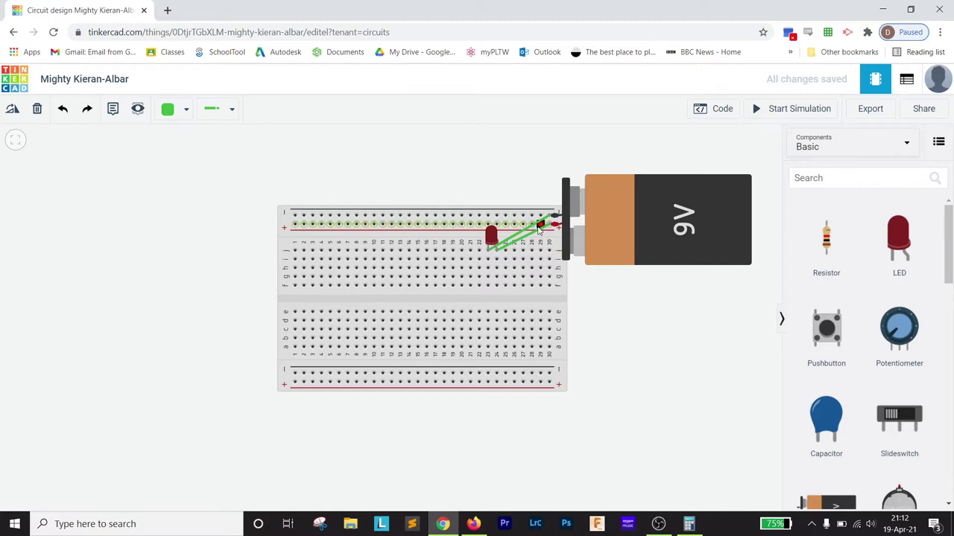
left_click(536, 228)
key("Delete")
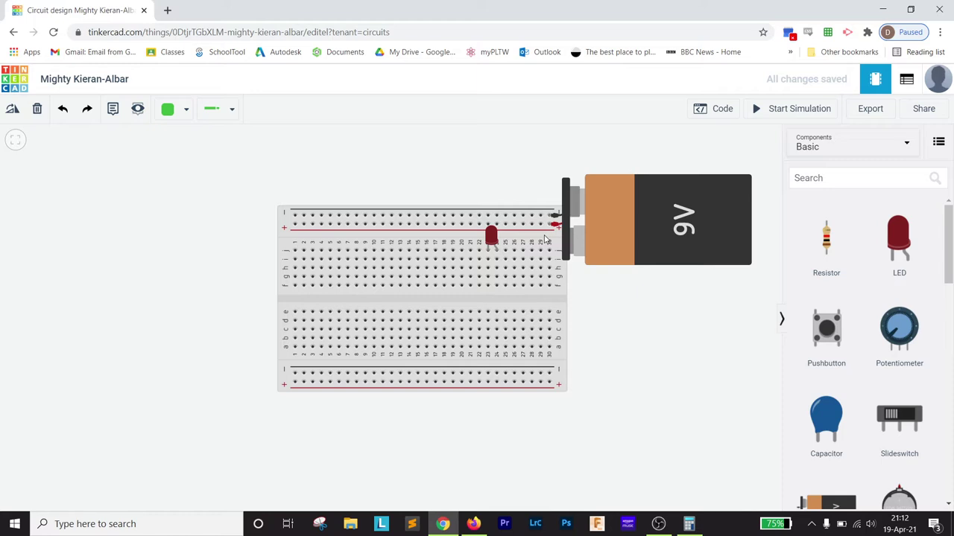
left_click(552, 216)
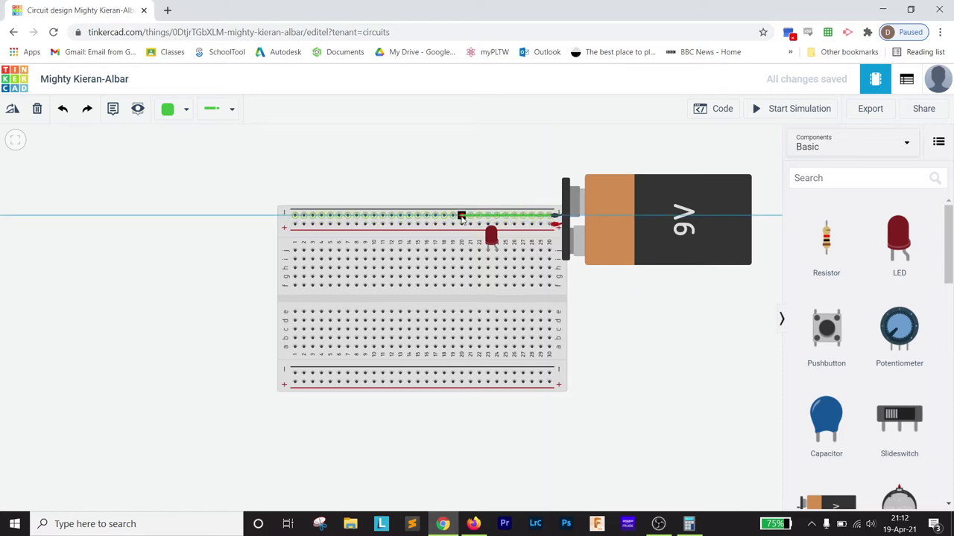
key("Escape")
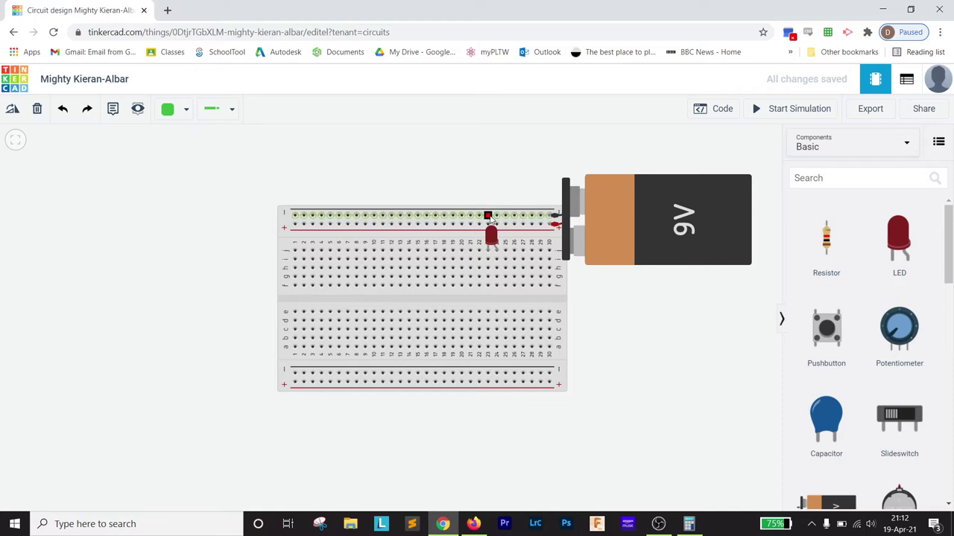
Rewire both LED legs straight to the top rails and rerun the simulation
left_click(488, 216)
left_click(488, 250)
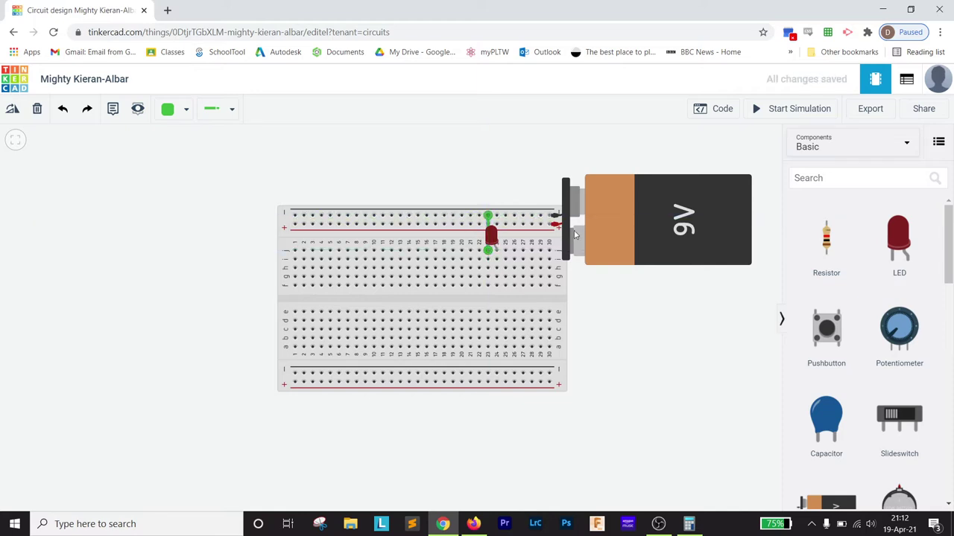
left_click(555, 216)
left_click(496, 250)
left_click(765, 116)
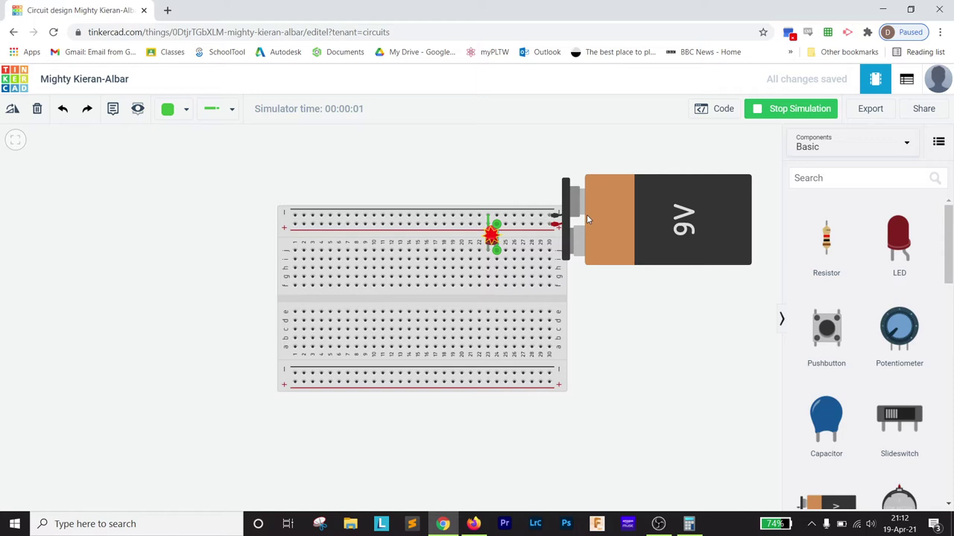
left_click(767, 116)
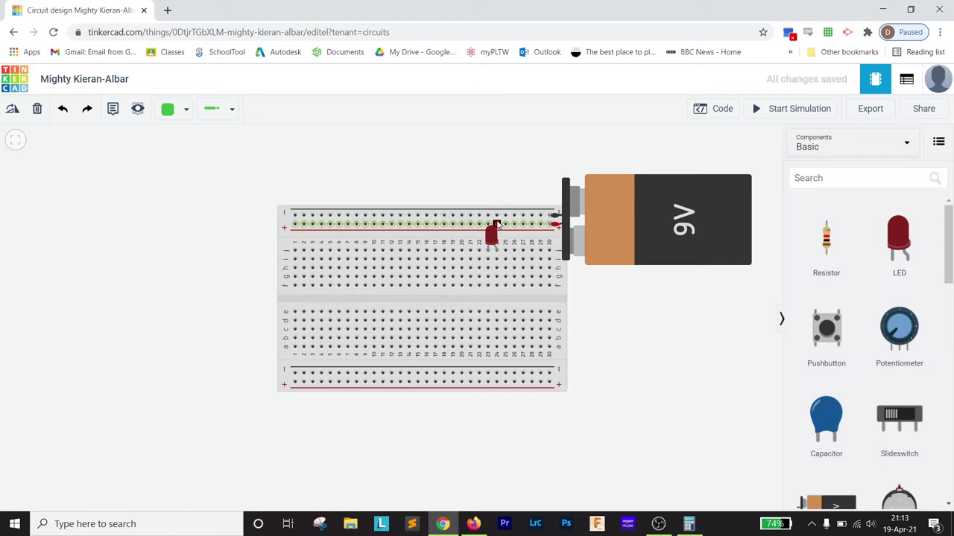
Add a wire to the LED's anode, start the simulation, then delete that wire
left_click(486, 221)
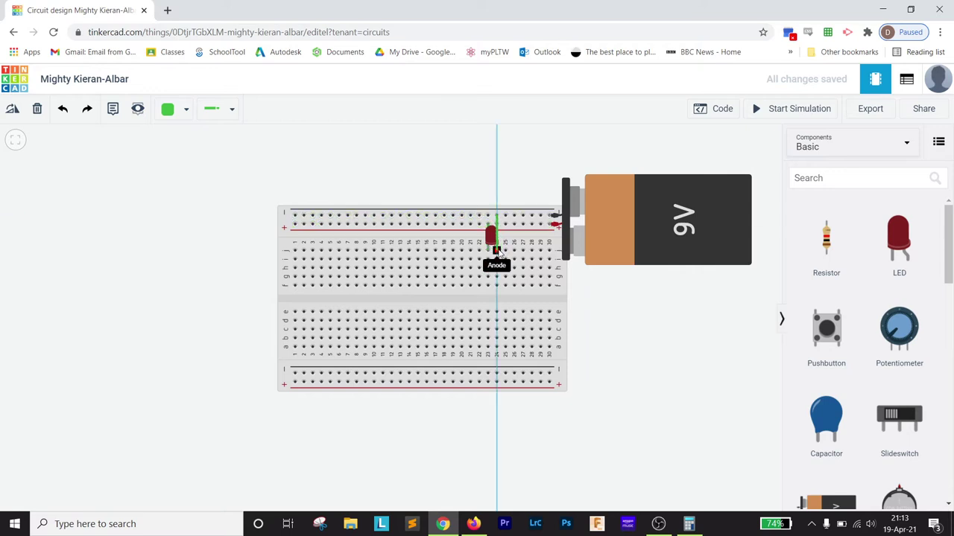
left_click(497, 252)
left_click(760, 109)
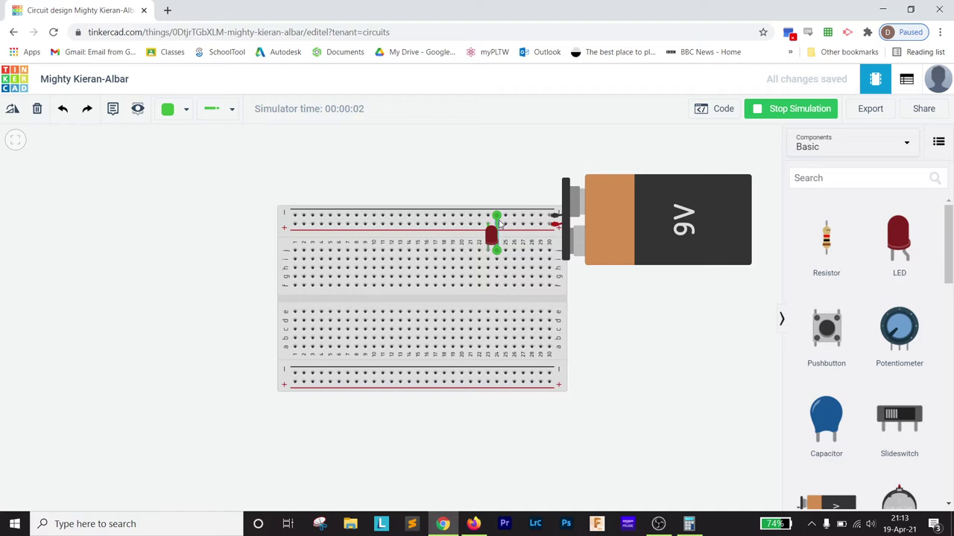
key("Delete")
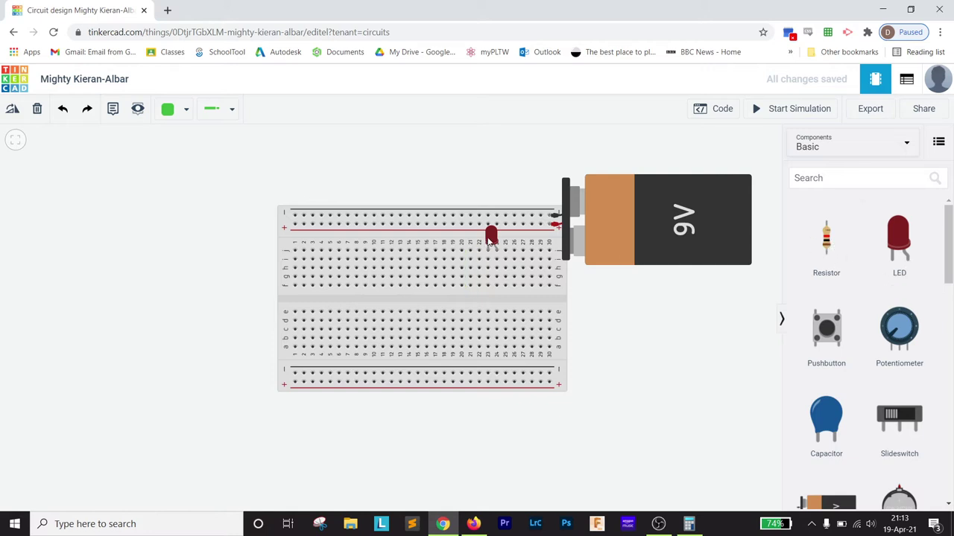
Move the LED to column 8 and add a red wire from the top positive rail down column 25
left_click_drag(491, 240, 364, 260)
left_click(504, 225)
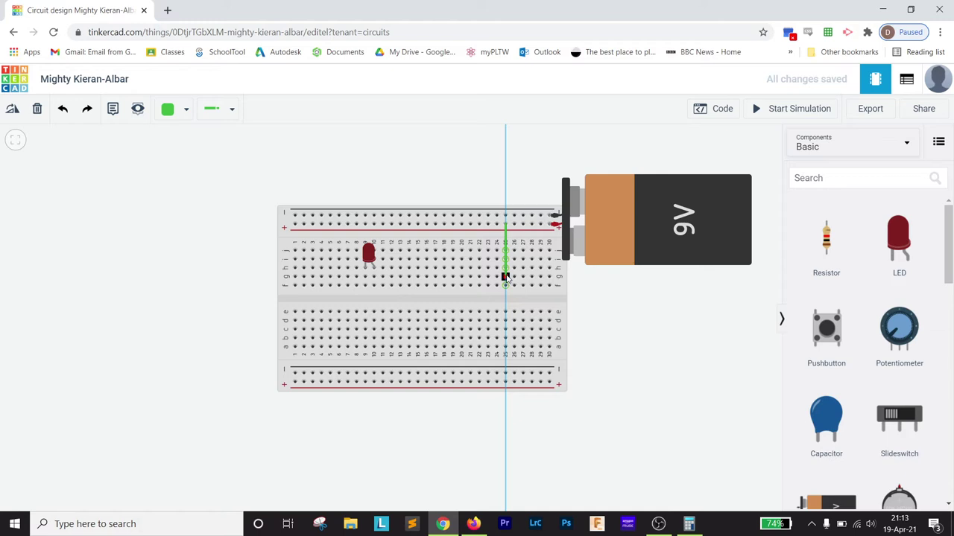
left_click(505, 277)
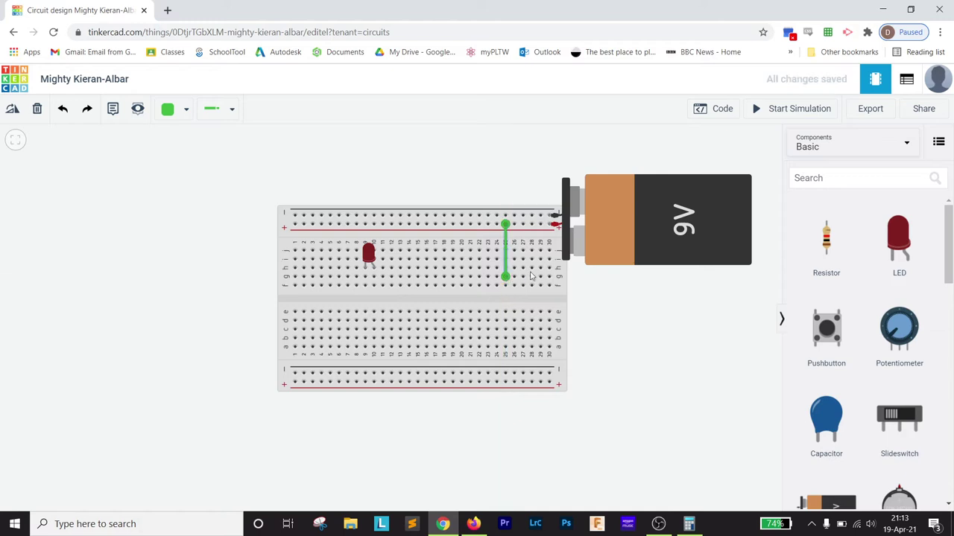
left_click(183, 110)
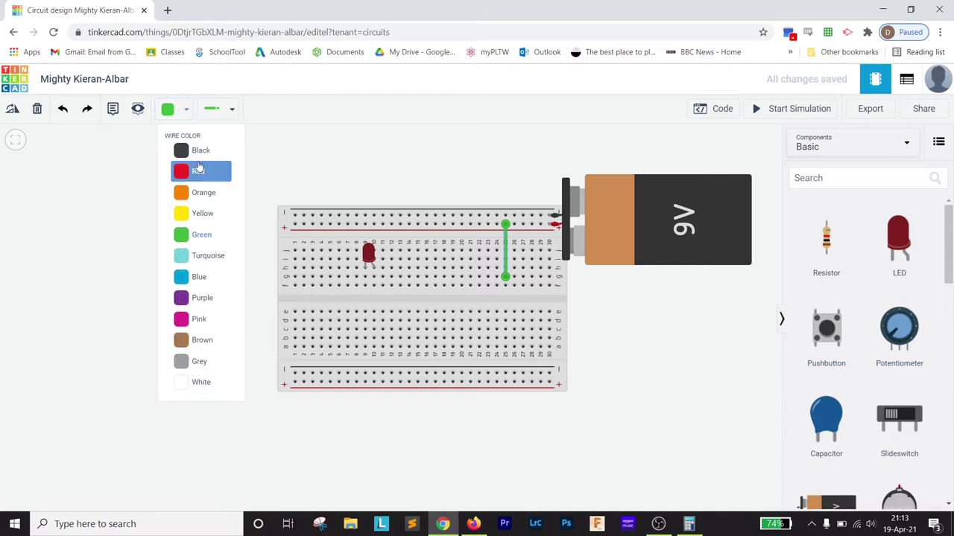
left_click(201, 169)
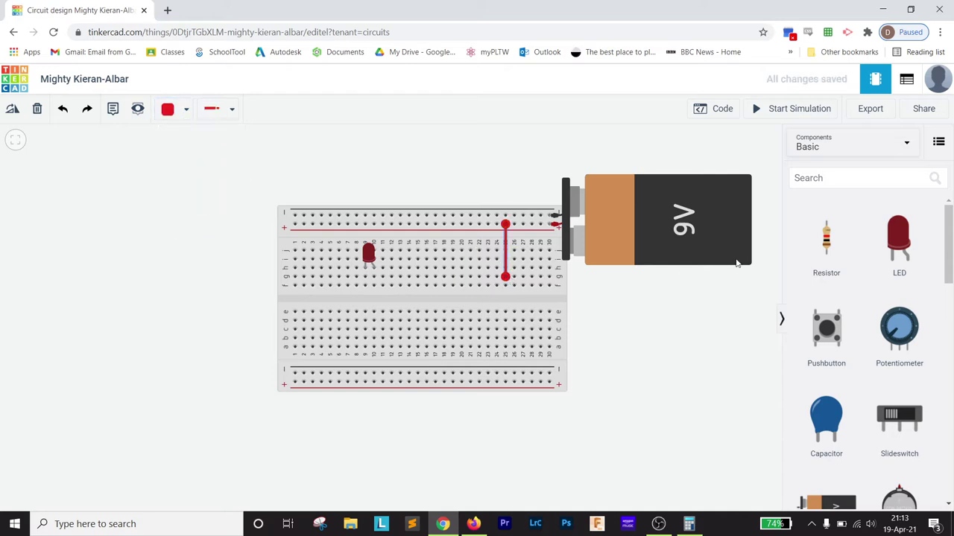
Seat a horizontal 1 kΩ resistor at column 25 and wire its left end to the LED's column
left_click_drag(825, 248, 461, 282)
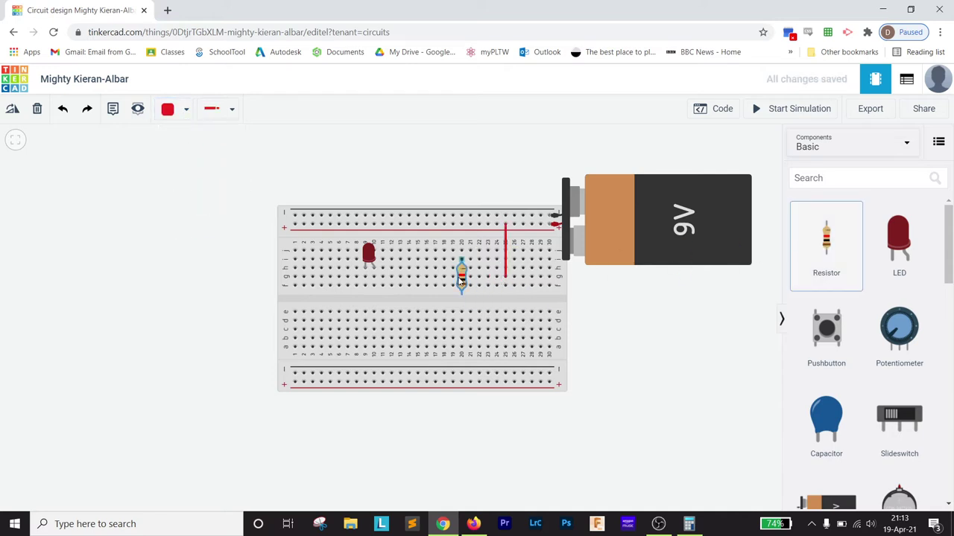
key("r")
key("r")
key("r")
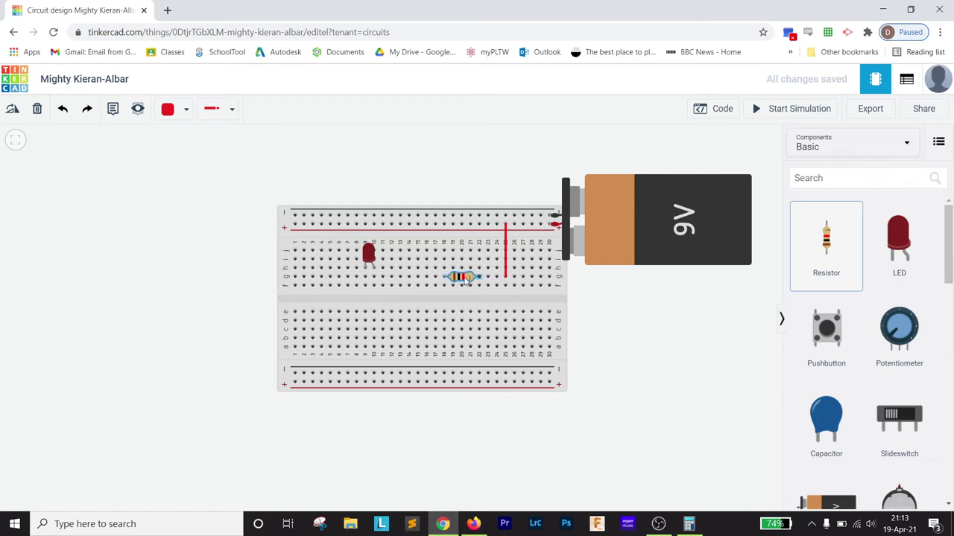
left_click_drag(467, 280, 492, 289)
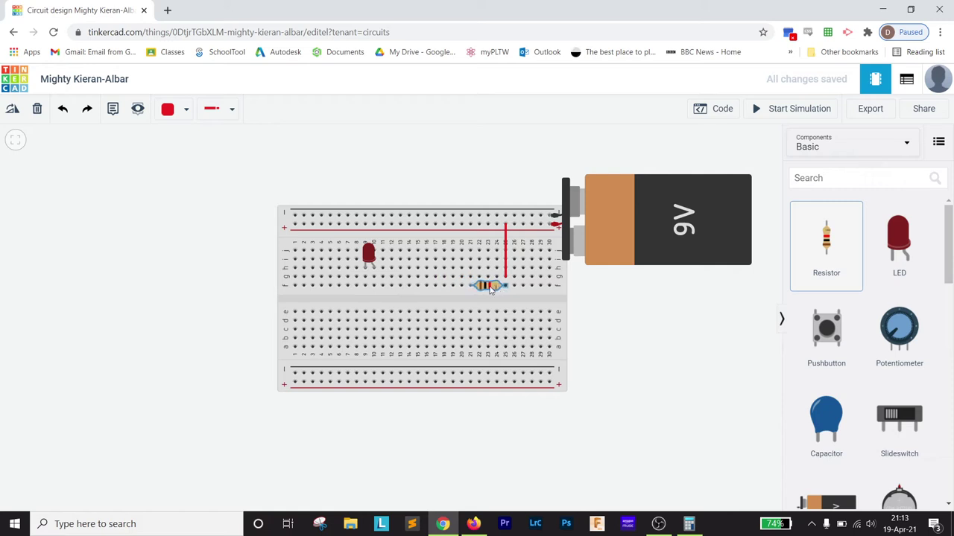
left_click(704, 310)
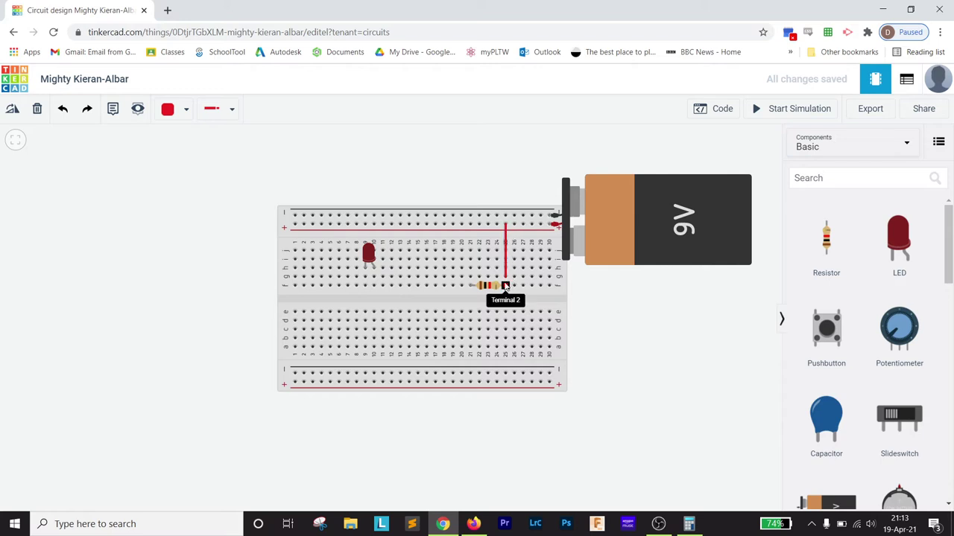
left_click(459, 290)
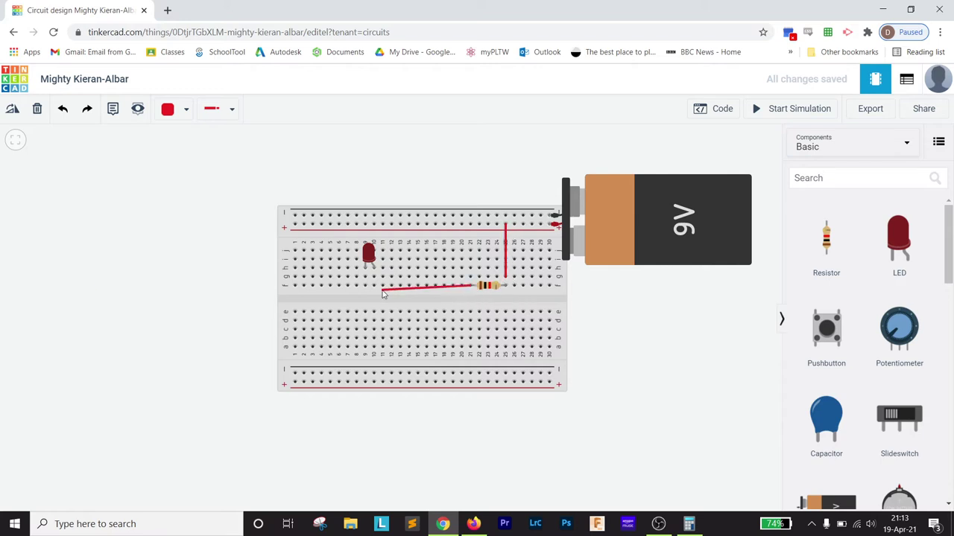
left_click(374, 287)
Switch the wire to black, then set it back to red
left_click(186, 109)
left_click(195, 149)
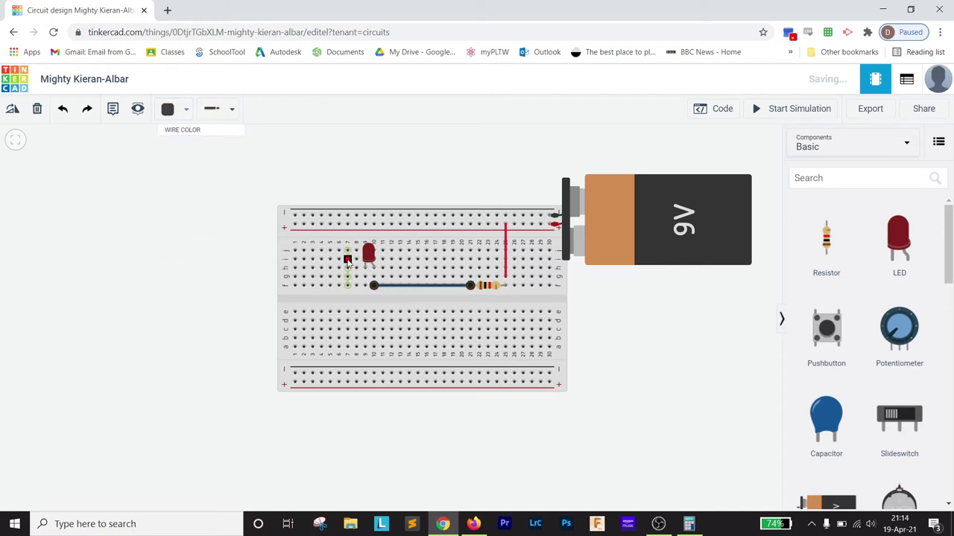
left_click(186, 109)
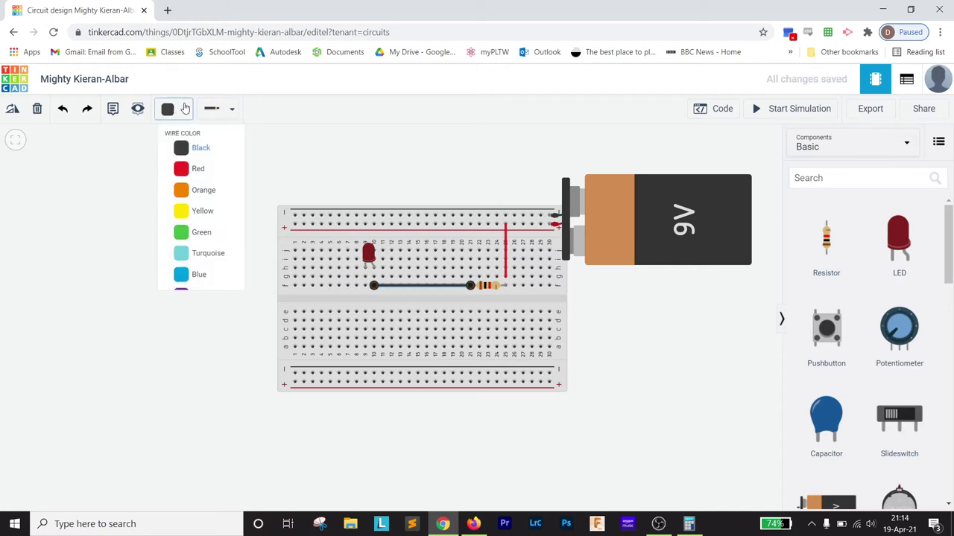
left_click(197, 170)
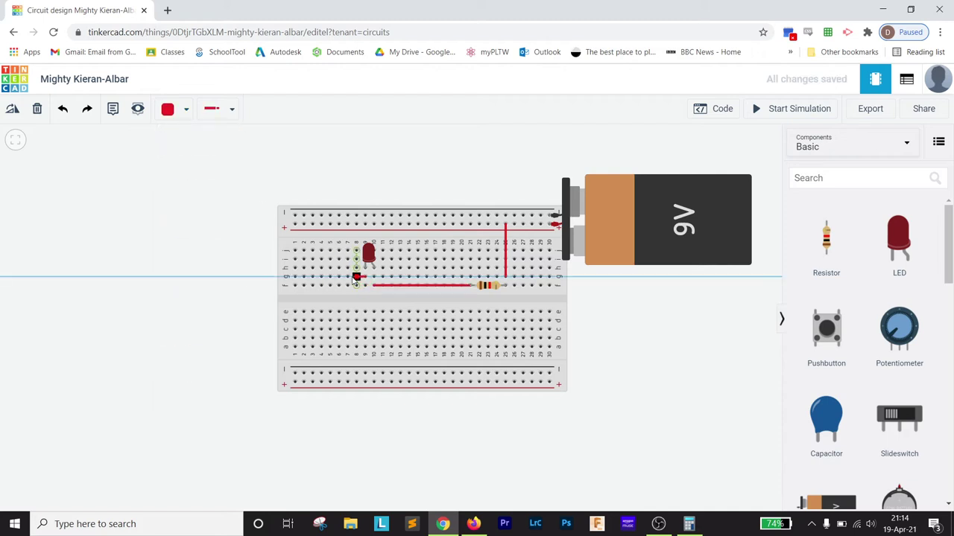
Extend the short wire to column 6, make it black, and run a black wire to the top negative rail
left_click_drag(354, 280, 340, 279)
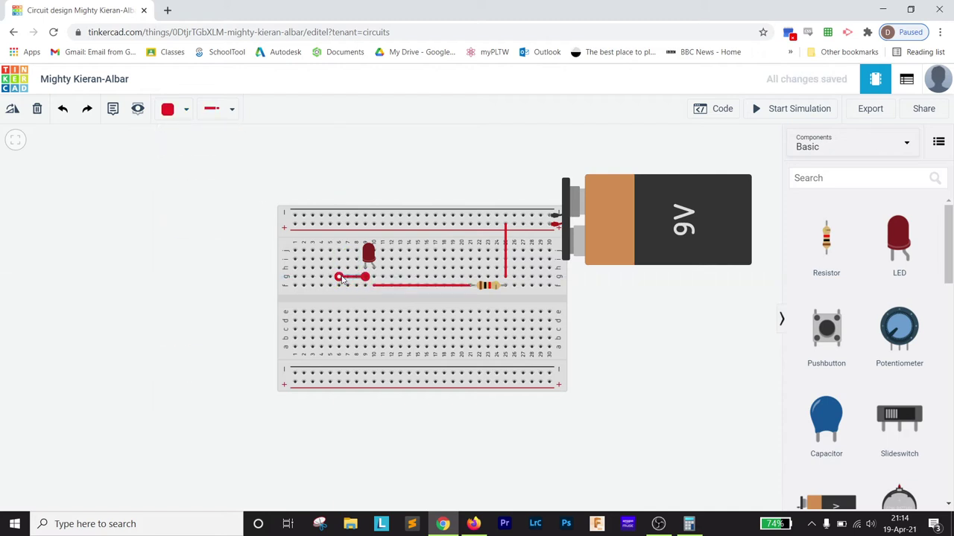
left_click(185, 109)
left_click(191, 151)
left_click(339, 279)
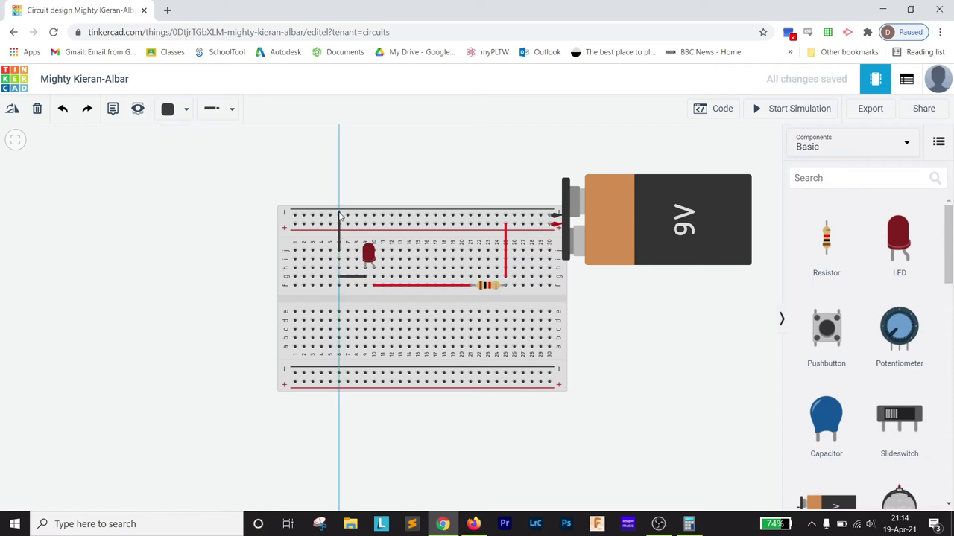
left_click(339, 216)
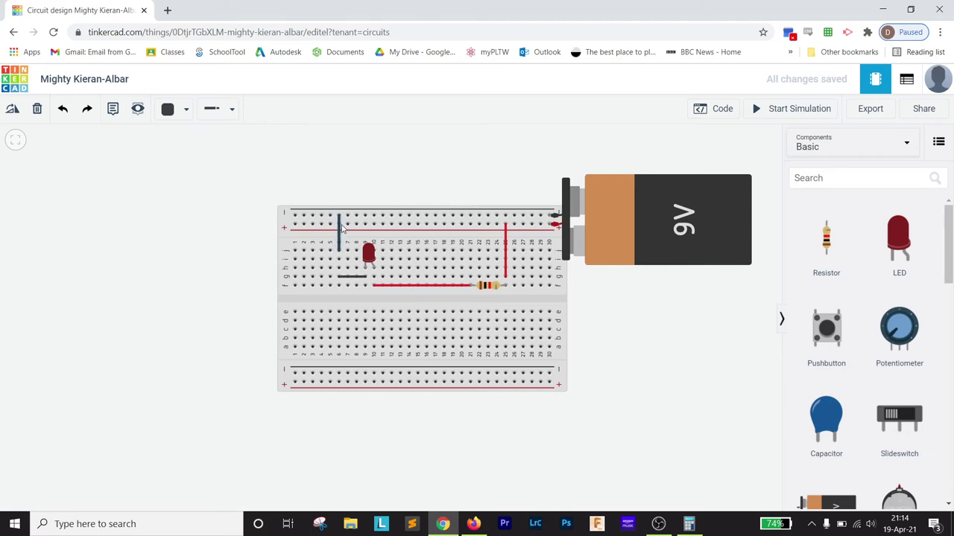
left_click(761, 109)
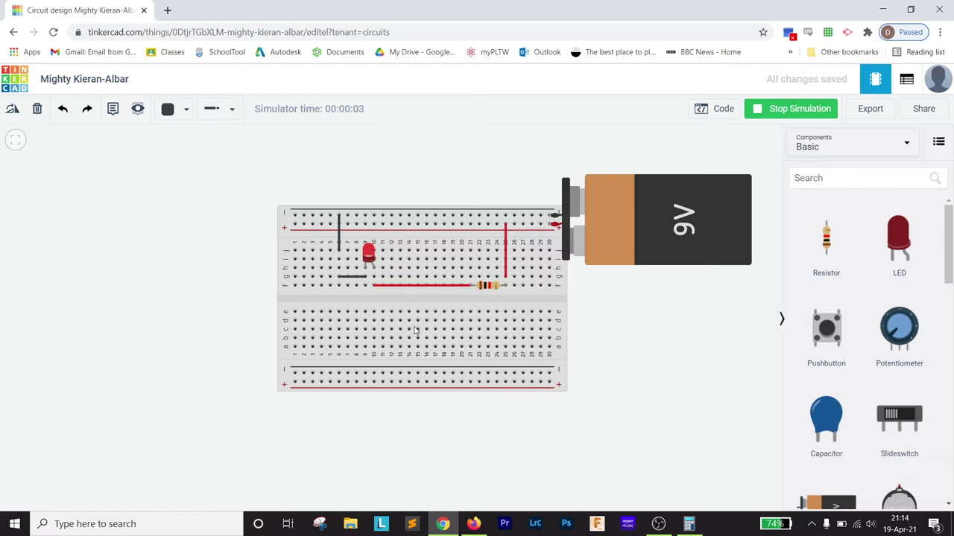
left_click(795, 111)
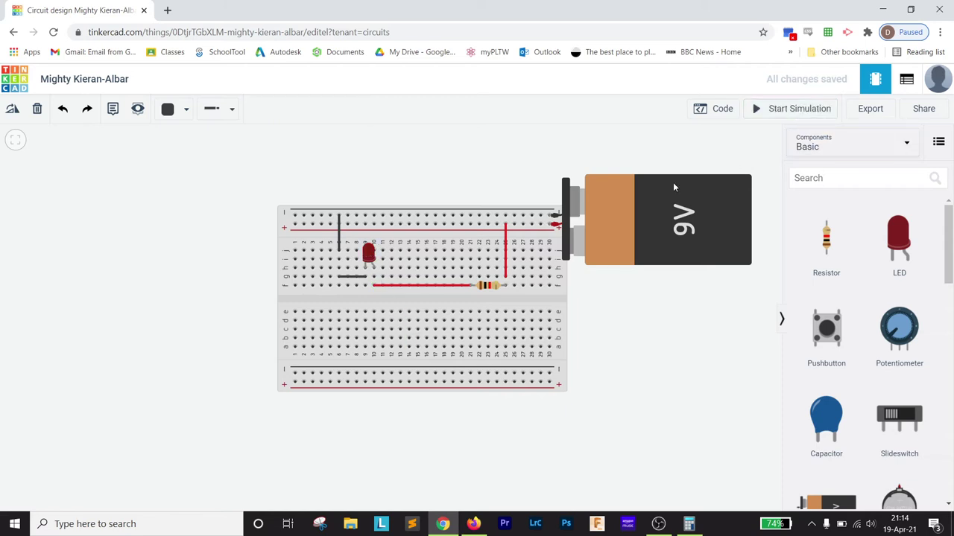
left_click(508, 246)
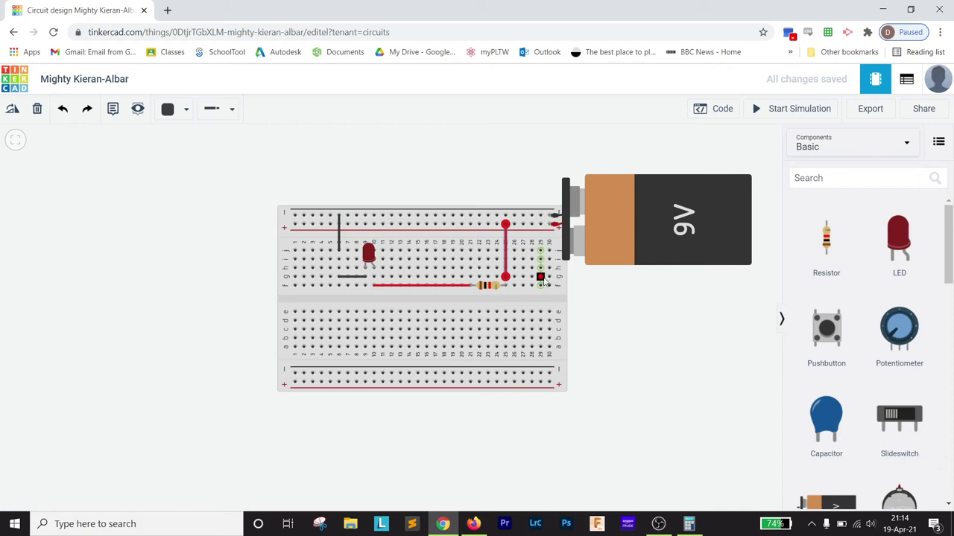
Delete the red supply wire and place a second horizontal resistor above the first
key("Delete")
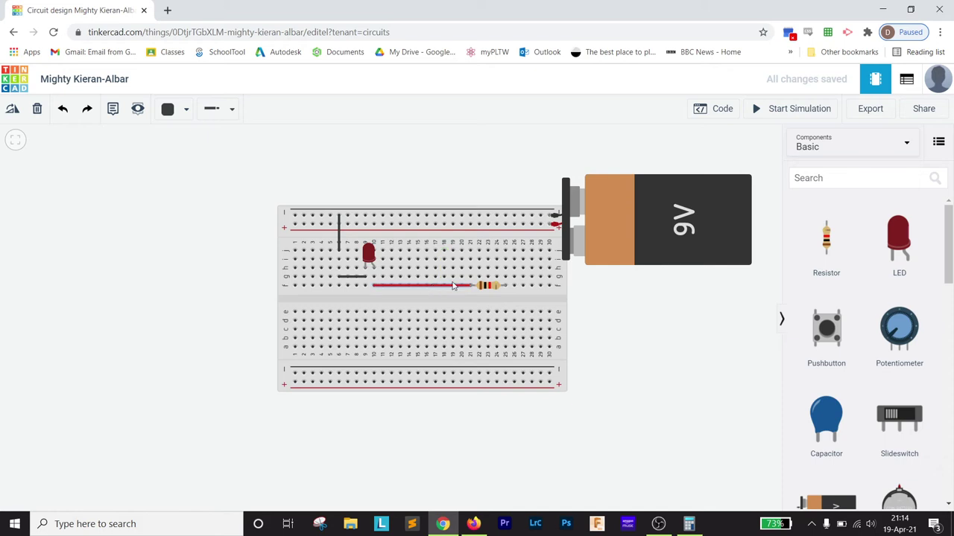
left_click_drag(822, 245, 491, 273)
key("r")
key("r")
key("r")
left_click(658, 398)
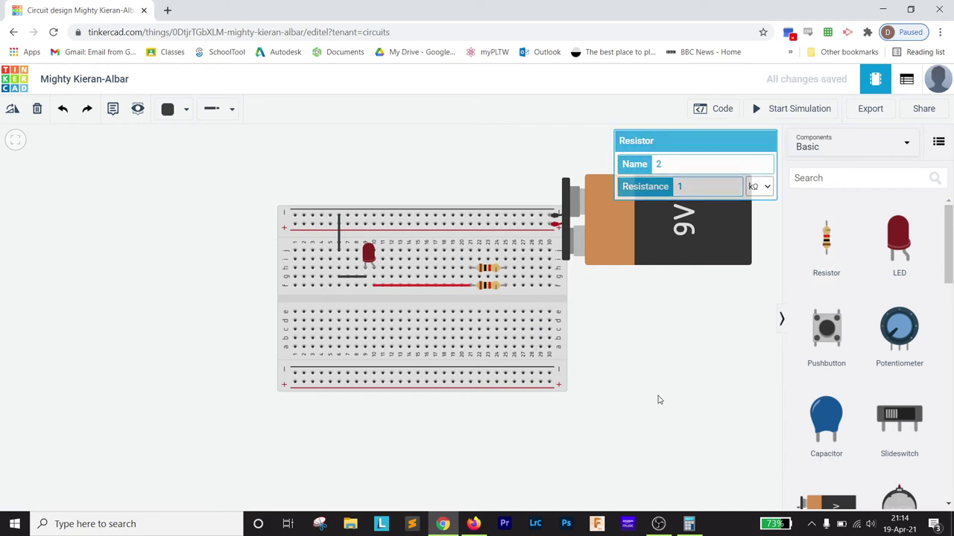
Draw a red wire from the resistors' column up to the top positive rail
left_click(497, 222)
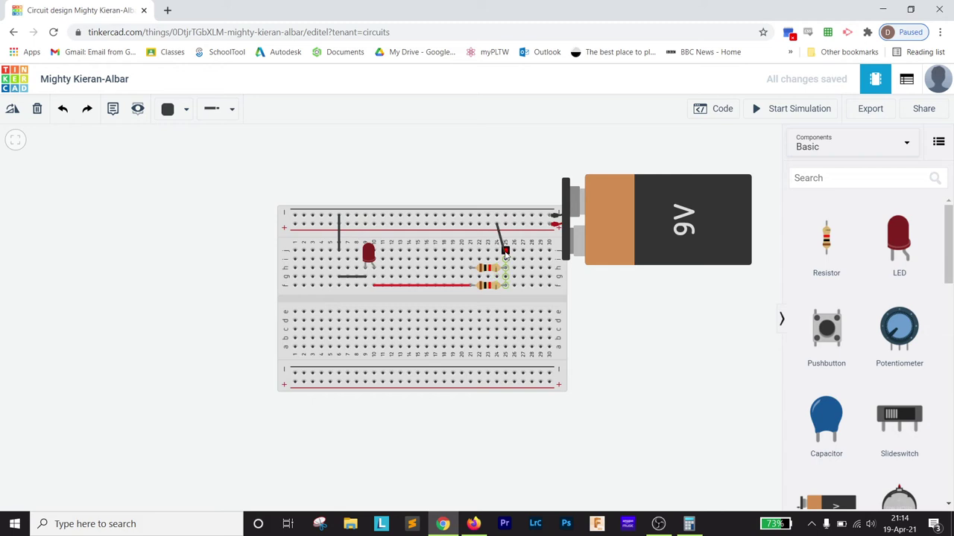
key("Escape")
left_click(505, 251)
left_click(506, 225)
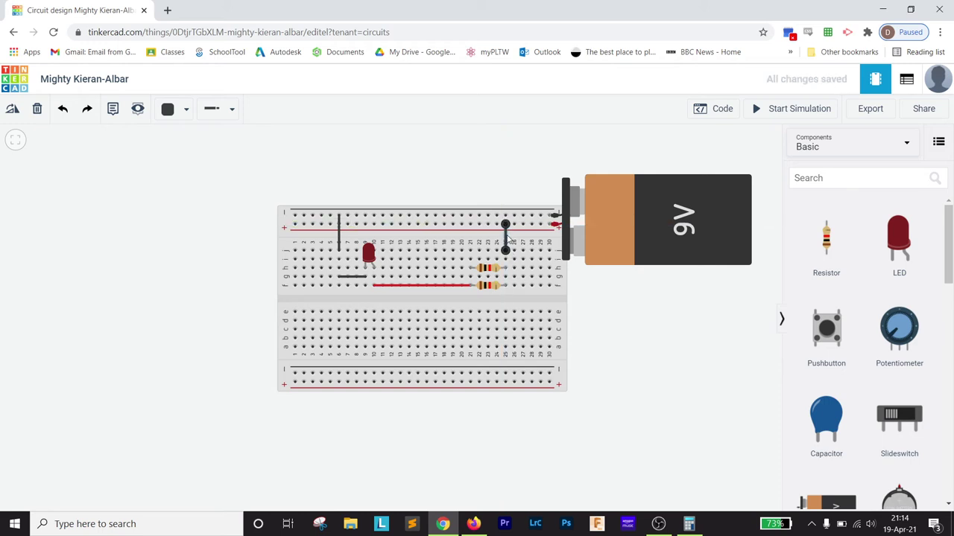
left_click(167, 110)
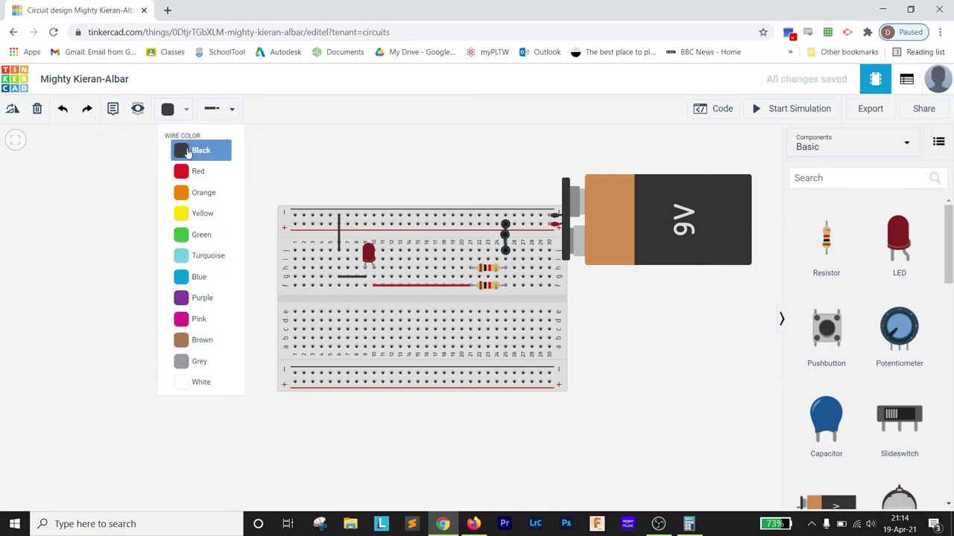
left_click(196, 171)
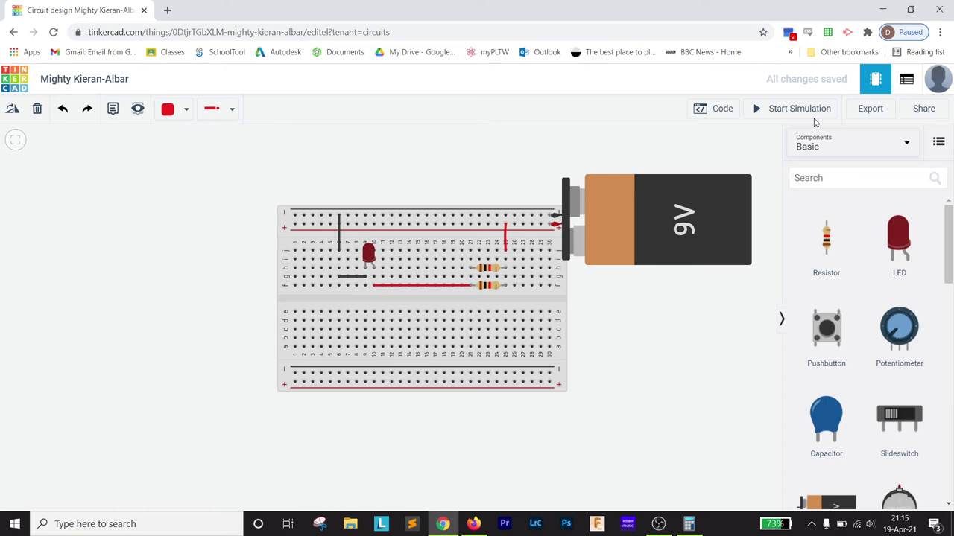
left_click(790, 111)
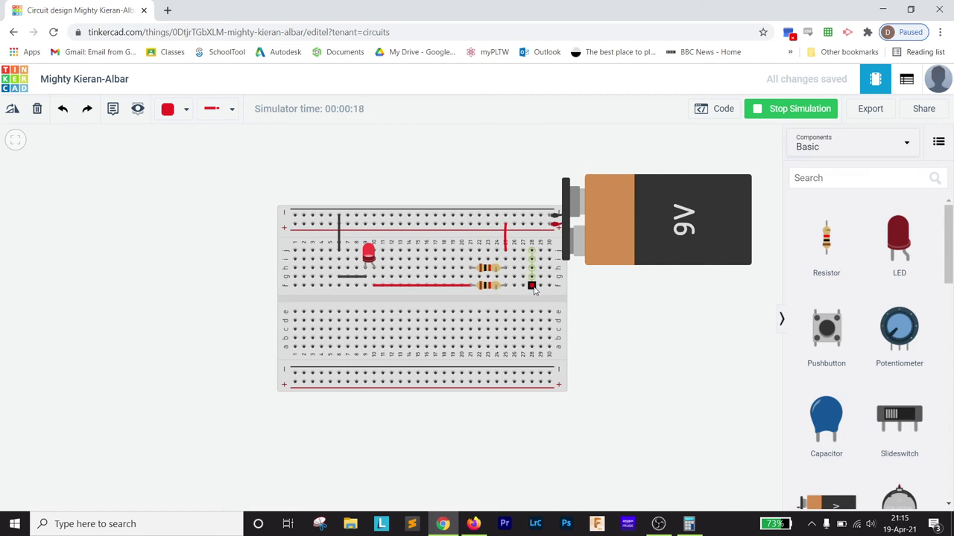
left_click(775, 110)
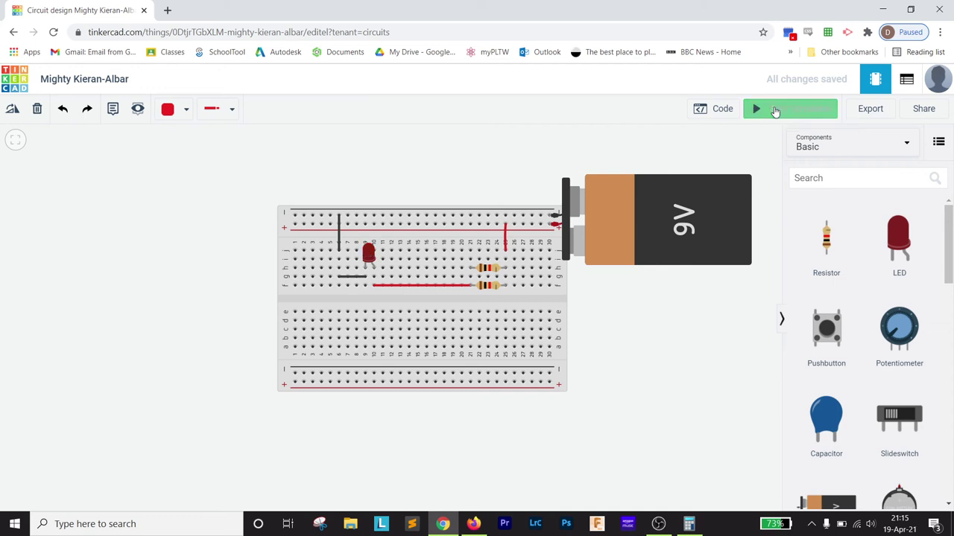
Replace the long red wire with a third horizontal resistor next to the LED
left_click(444, 287)
key("Delete")
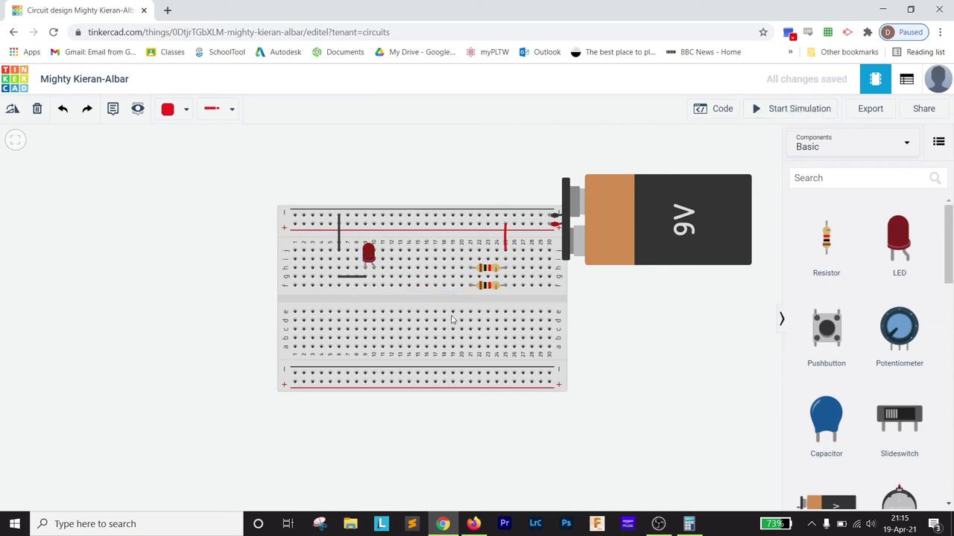
left_click_drag(824, 237, 436, 291)
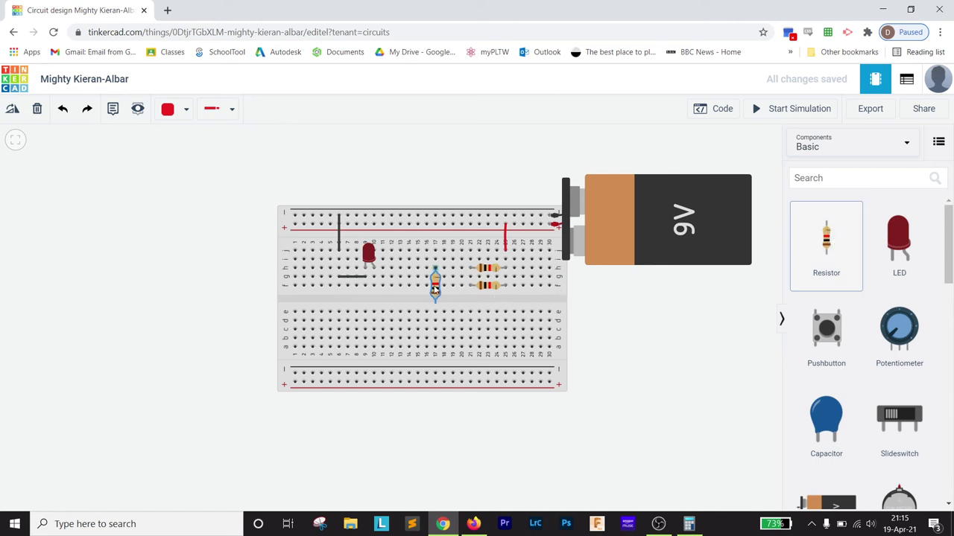
key("r")
key("r")
key("r")
left_click_drag(429, 281, 397, 277)
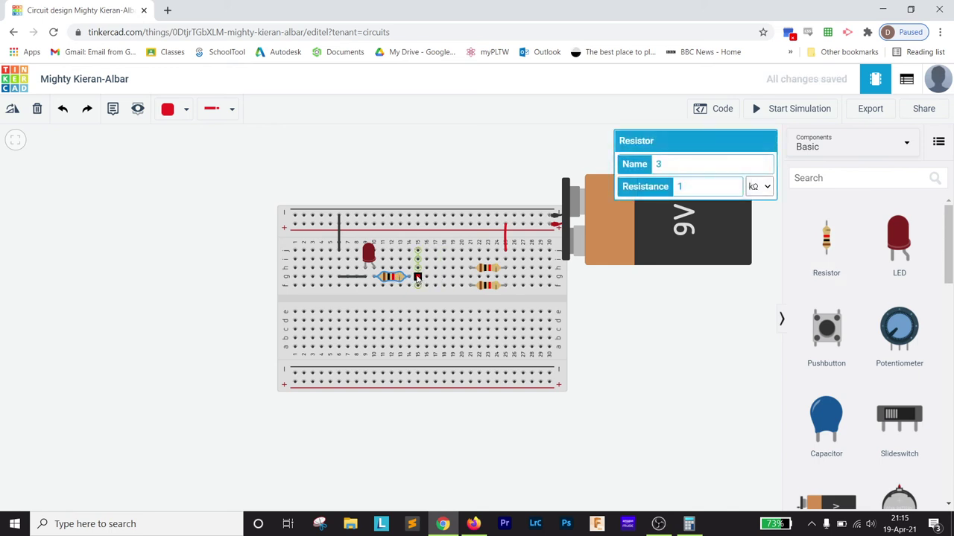
Wire the third resistor's right end to the lower resistor's left end
left_click(406, 277)
left_click(452, 261)
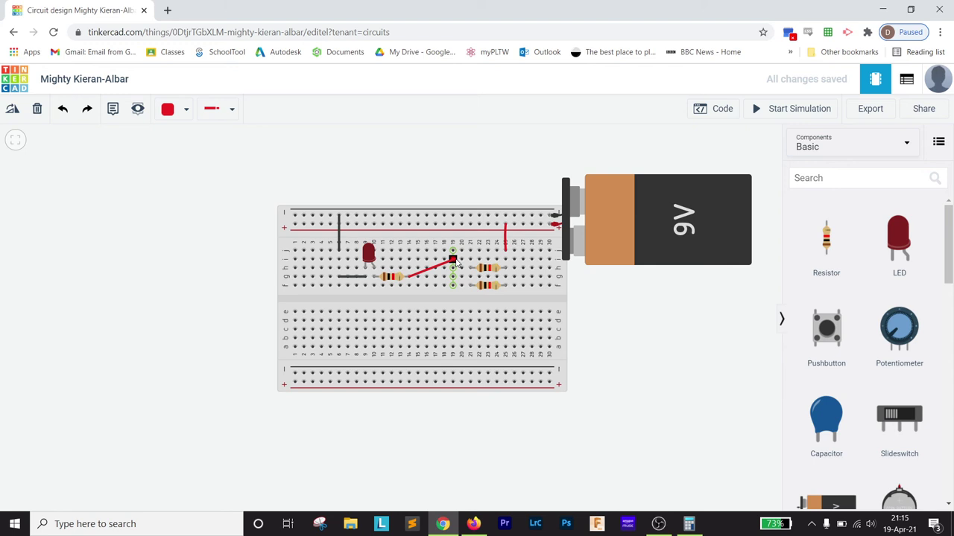
left_click_drag(453, 261, 470, 286)
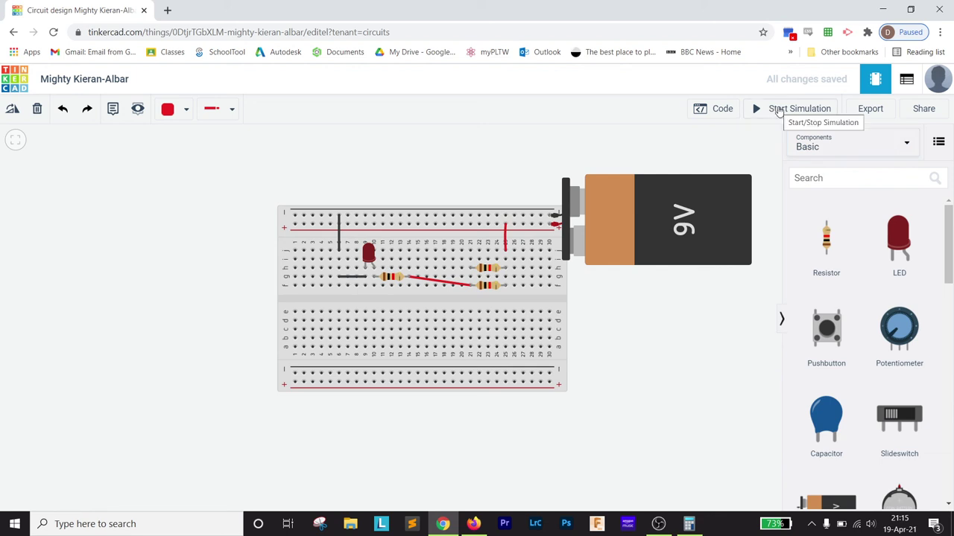
left_click(779, 110)
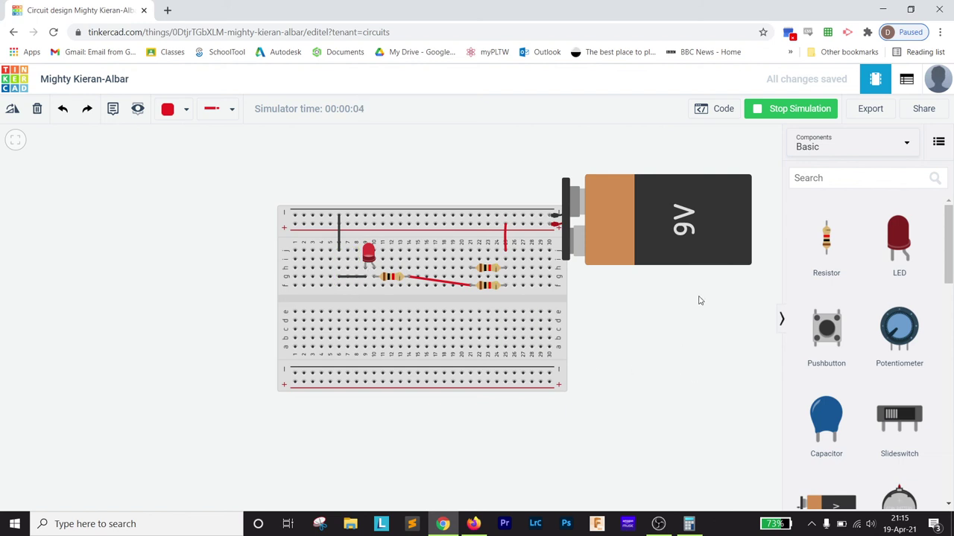
left_click(779, 110)
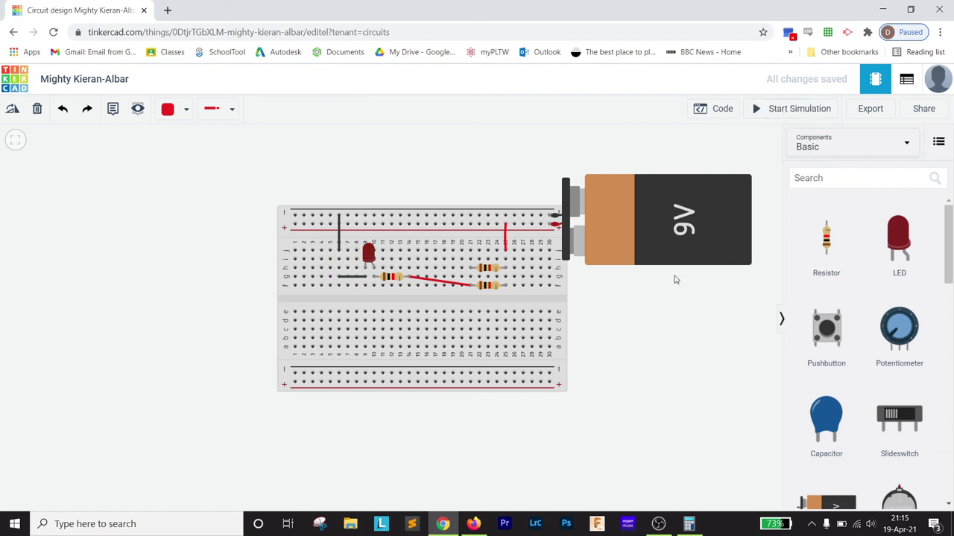